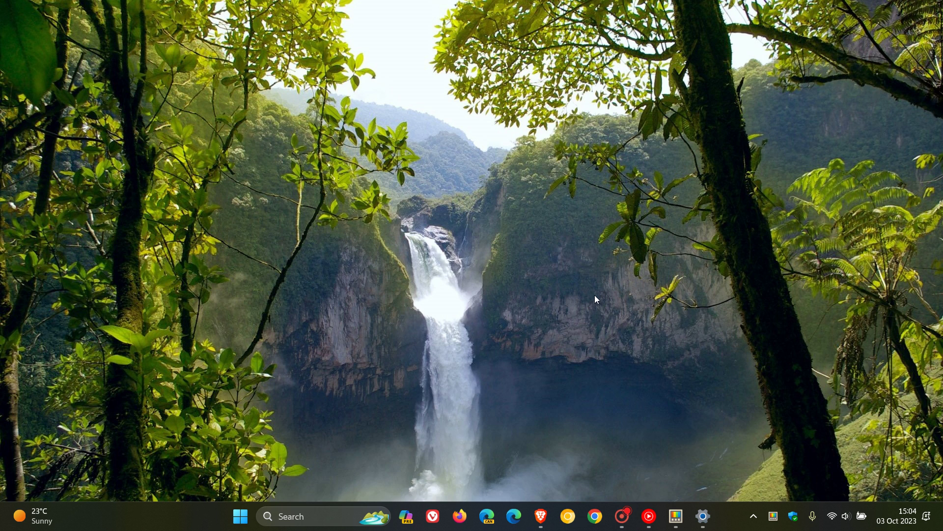
- Open the Copilot (Preview) side pane from the taskbar, with More Balanced conversation style shown
left_click(406, 516)
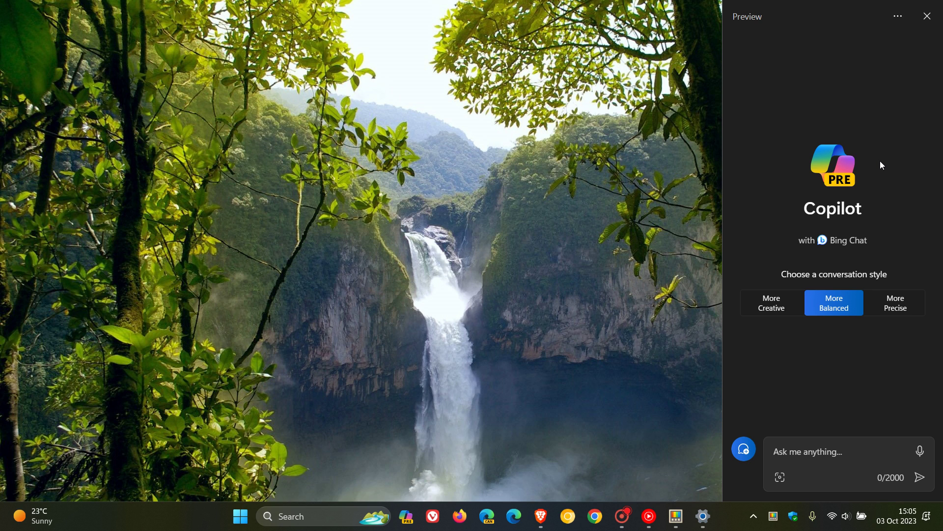
- Restore the Brave support page and scroll to the September 26, 2023 update's Known issues table
left_click(541, 516)
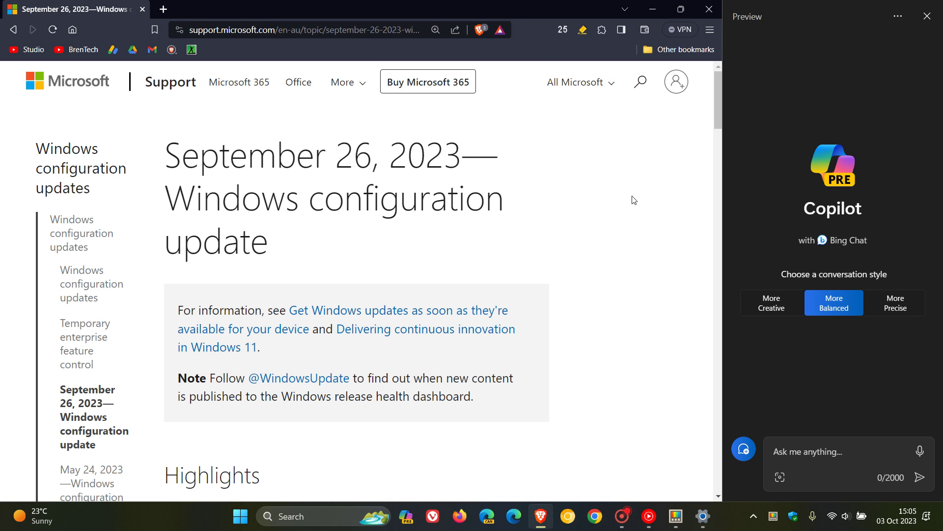
scroll(633, 200, "down", 5)
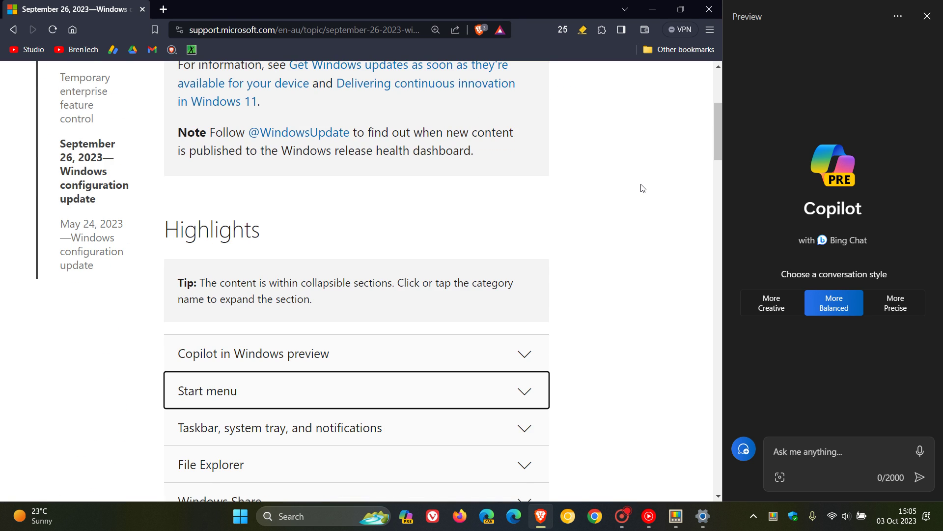
scroll(643, 189, "down", 4)
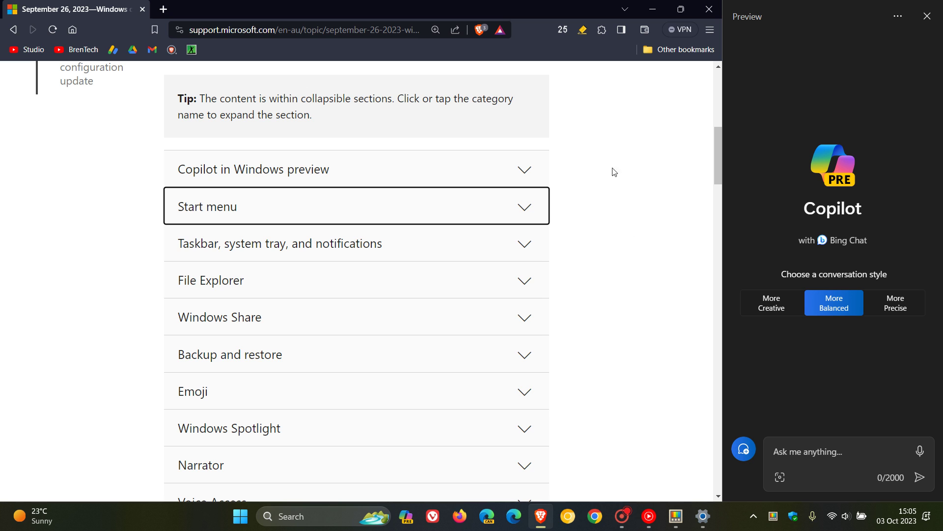
left_click(633, 204)
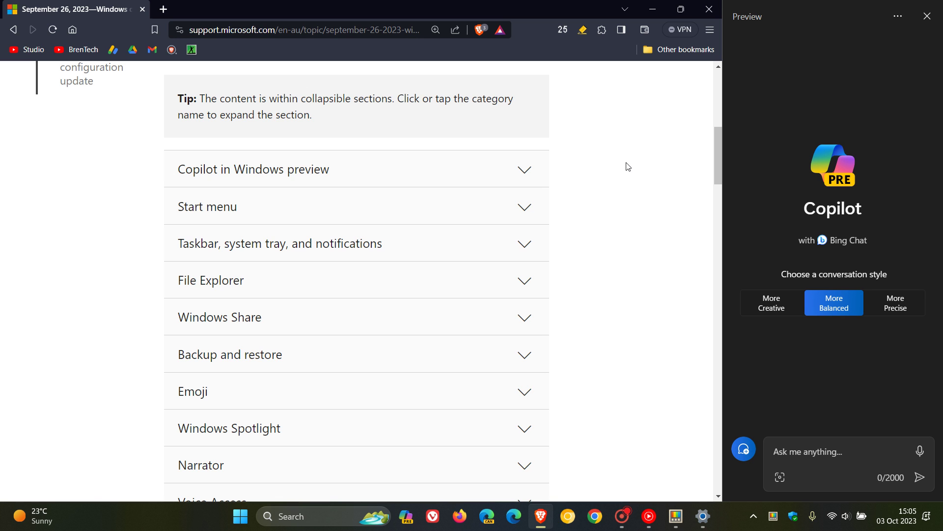
scroll(628, 167, "down", 8)
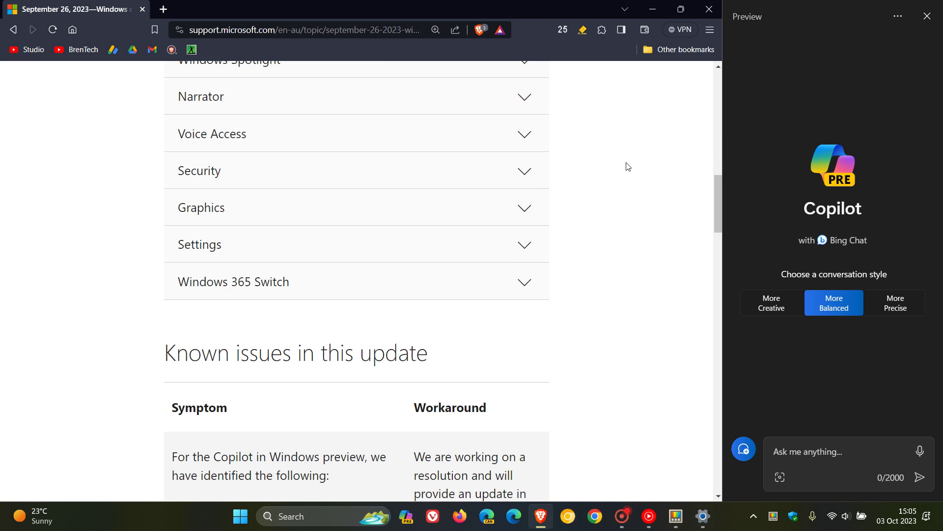
scroll(628, 166, "down", 6)
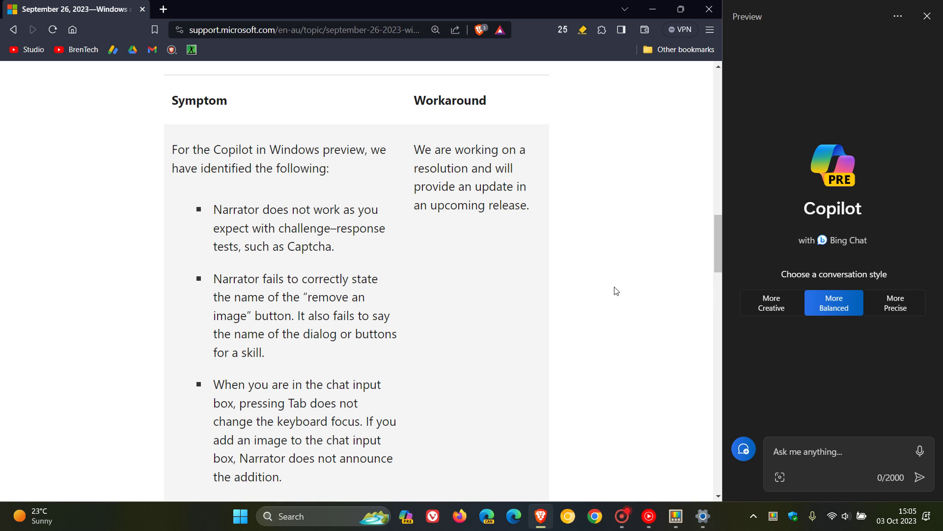
- Minimize Brave and restore Settings on the Accessibility > Narrator page beside Copilot
left_click(653, 10)
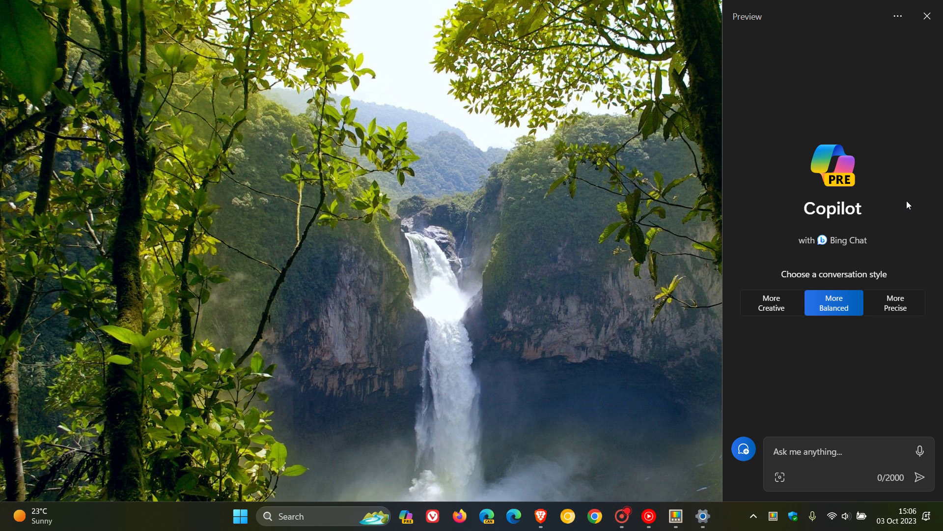
left_click(703, 515)
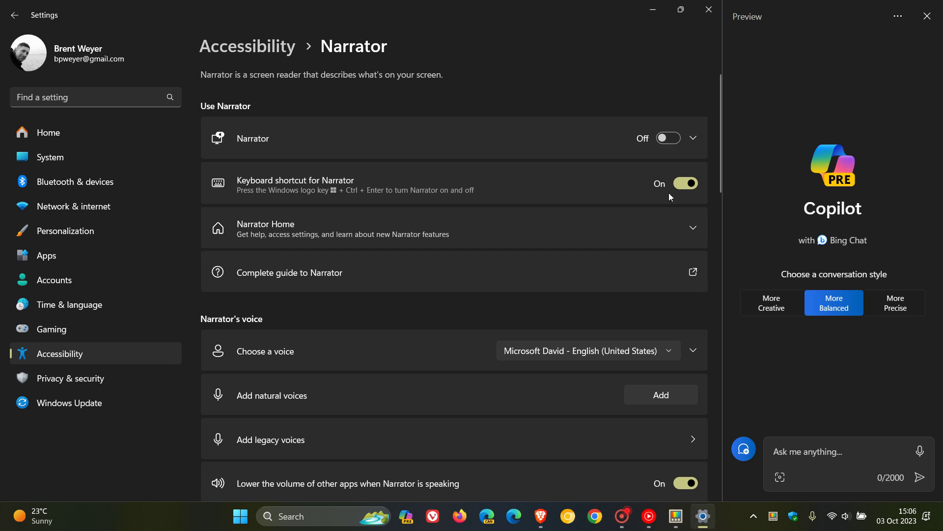
- Tab twice out of Copilot's Ask me anything box, then minimize the Narrator settings window
left_click(796, 449)
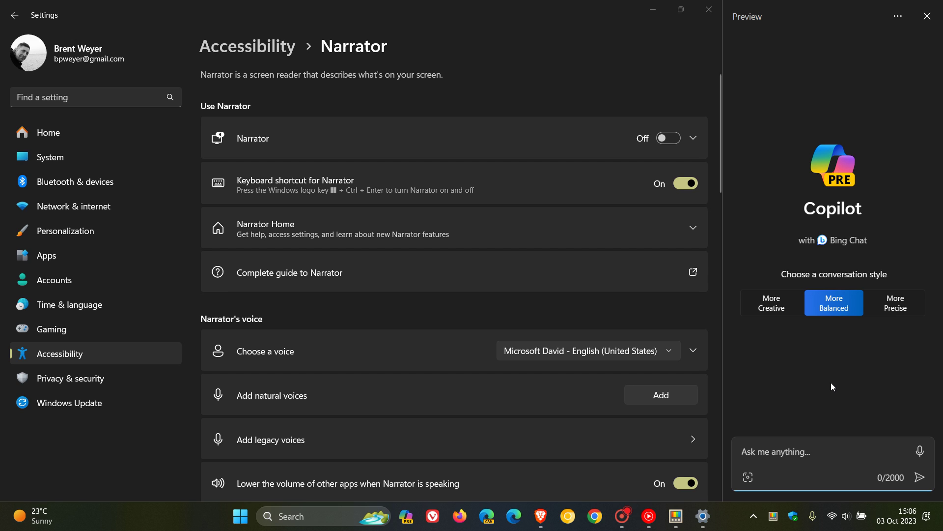
key("Tab")
key("Tab")
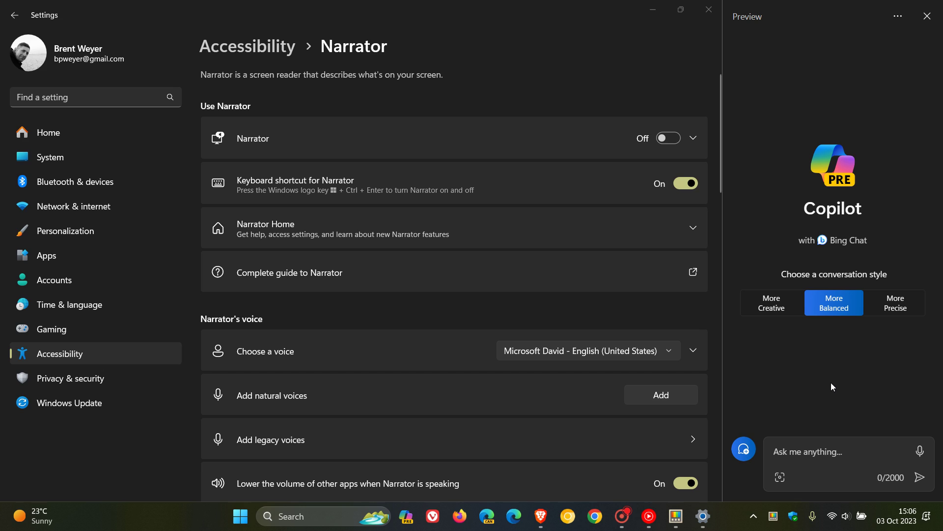
key("Tab")
key("Tab")
left_click(652, 9)
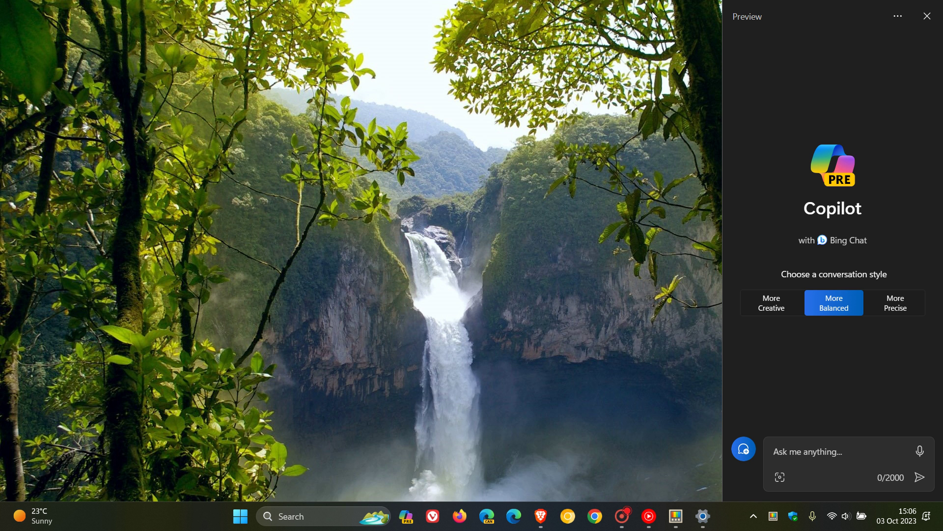
left_click(541, 518)
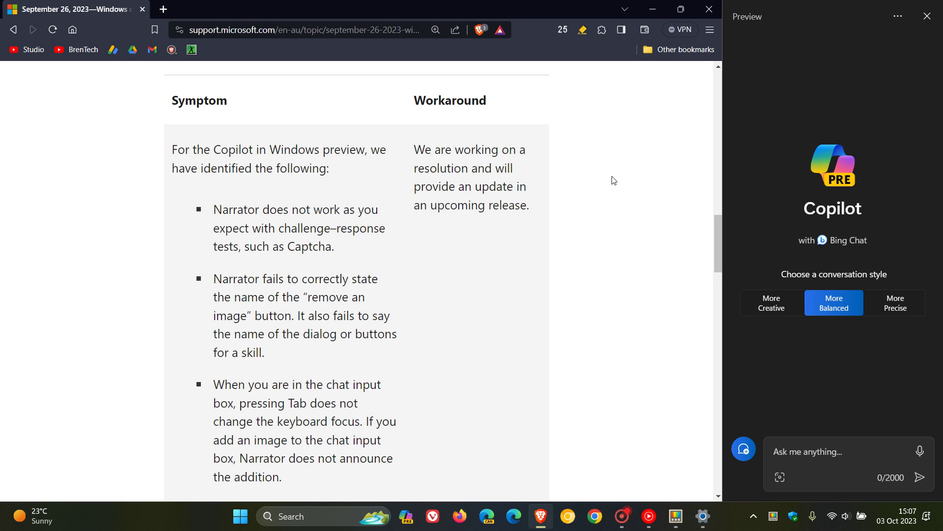
left_click(653, 10)
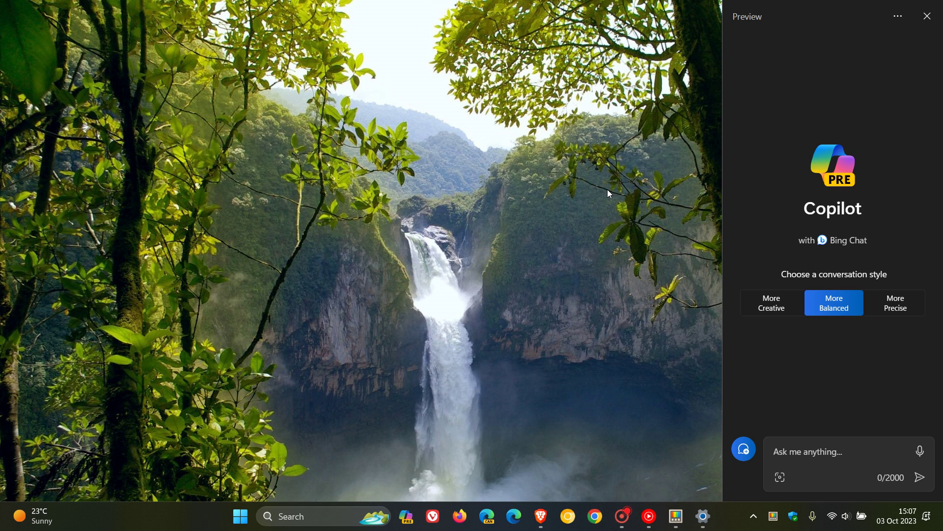
left_click(676, 516)
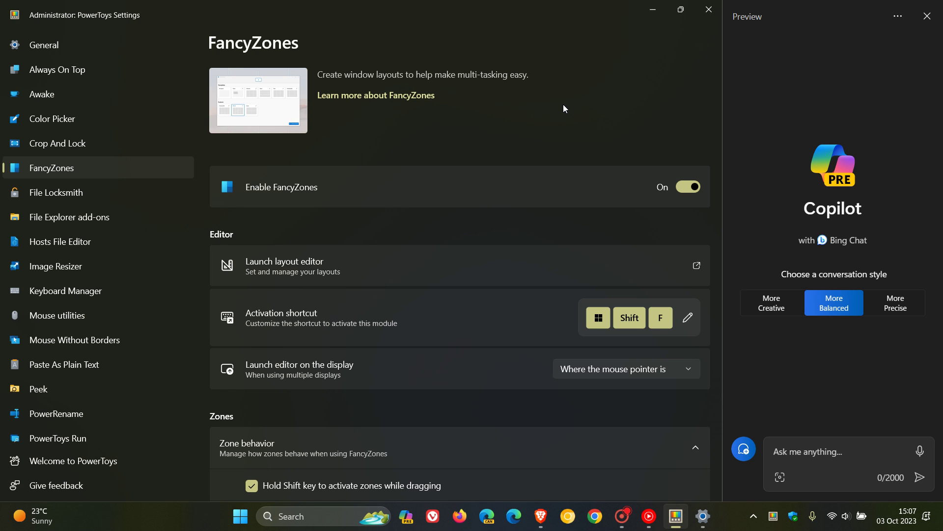
left_click(652, 12)
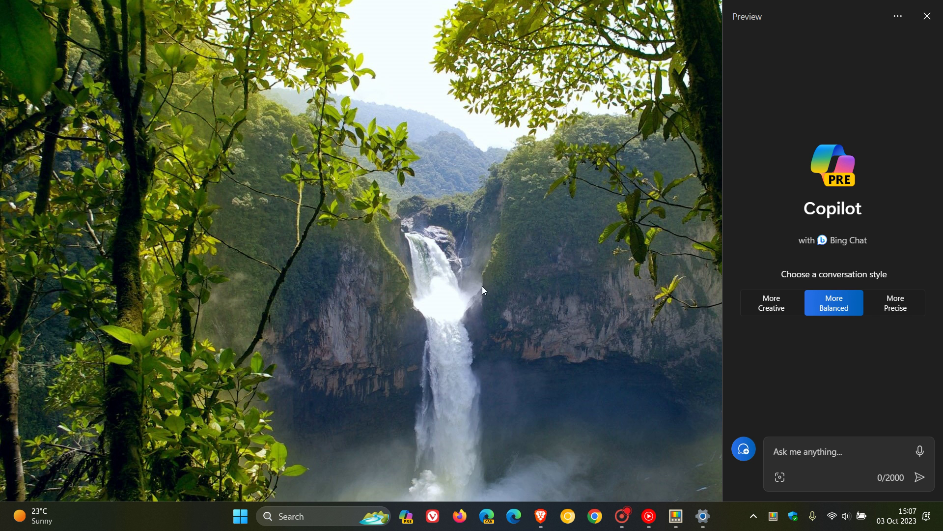
left_click(409, 525)
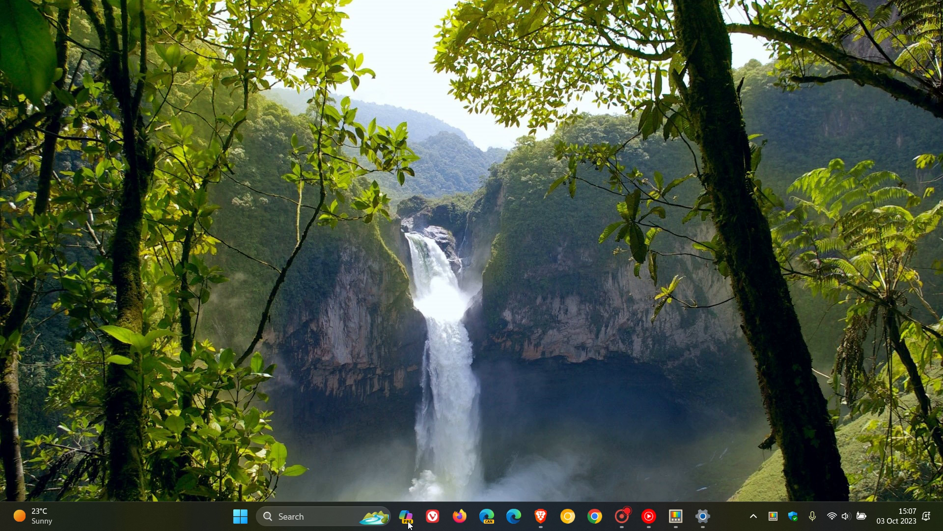
left_click(409, 524)
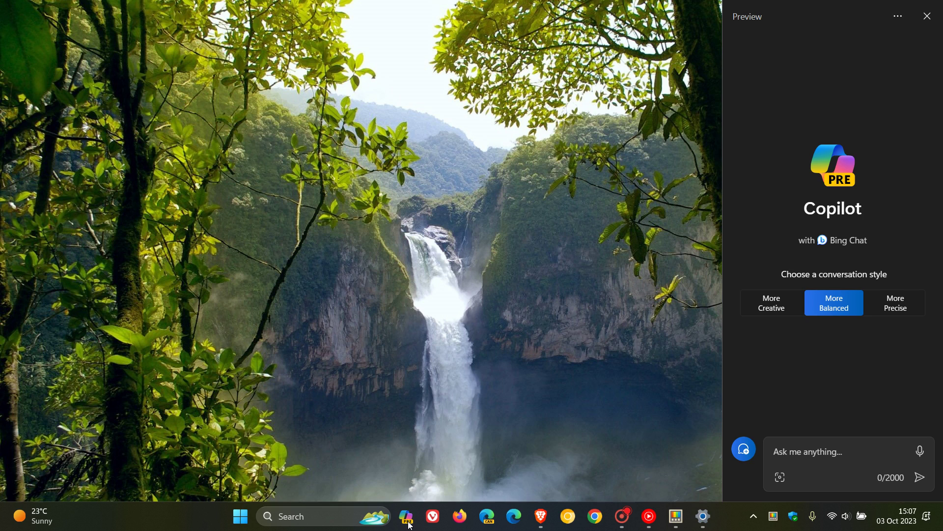
left_click(409, 525)
left_click(408, 525)
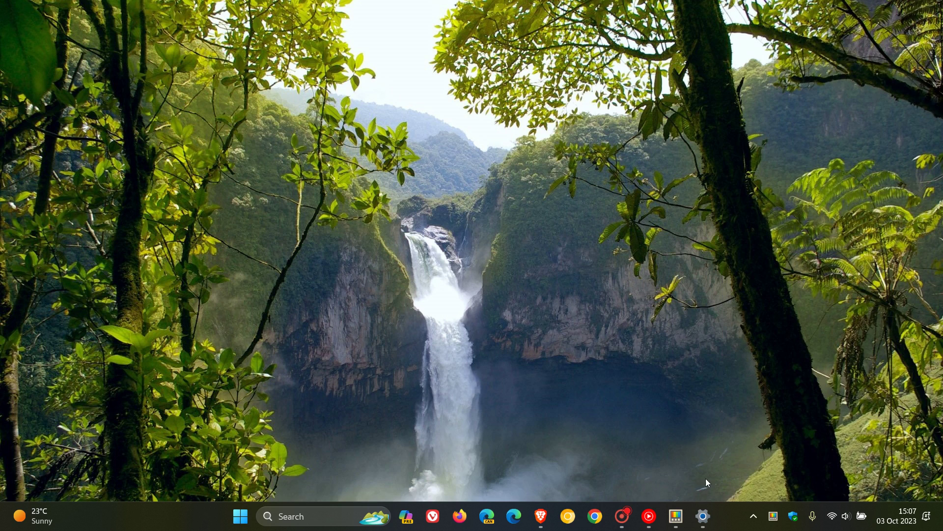
left_click(703, 516)
left_click(410, 523)
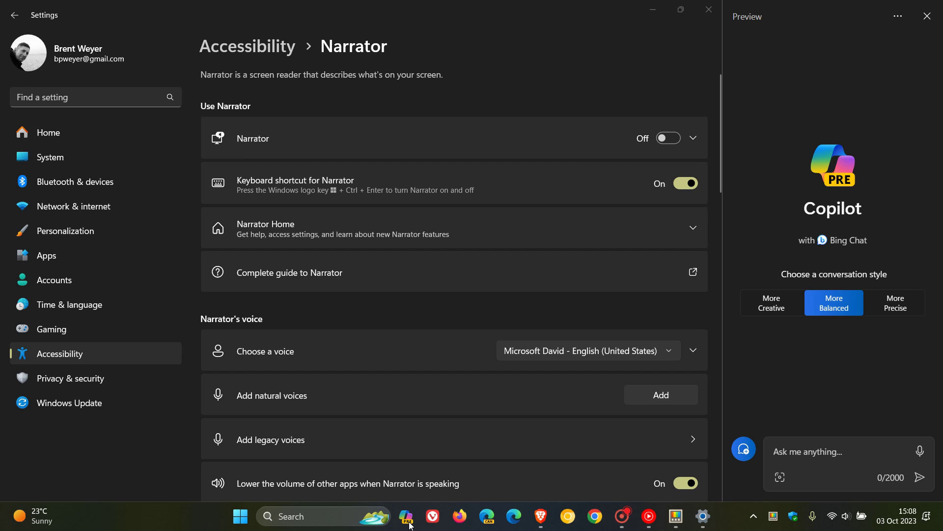
left_click(410, 524)
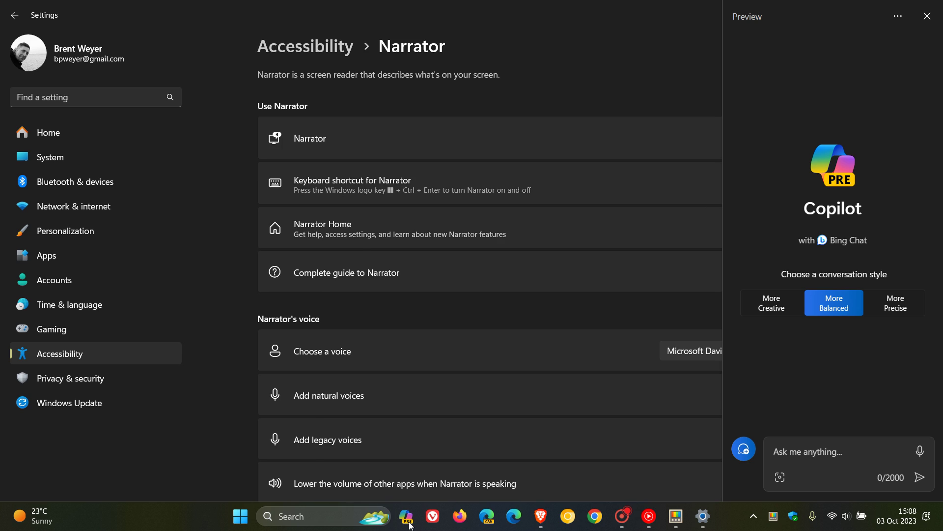
left_click(409, 524)
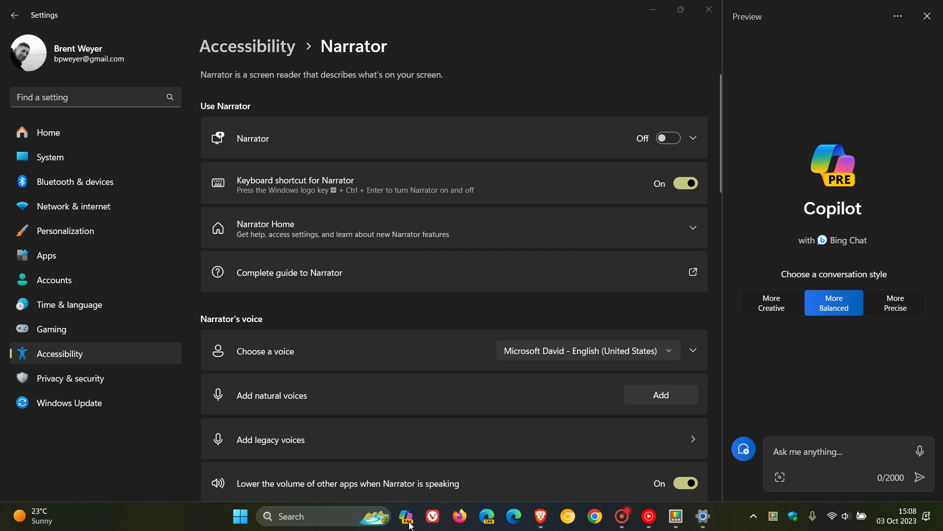
left_click(410, 523)
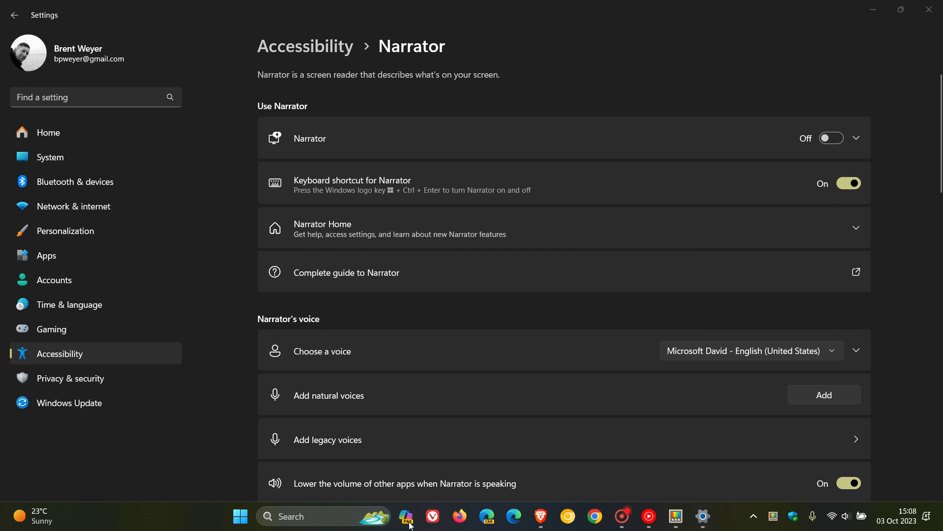
left_click(868, 13)
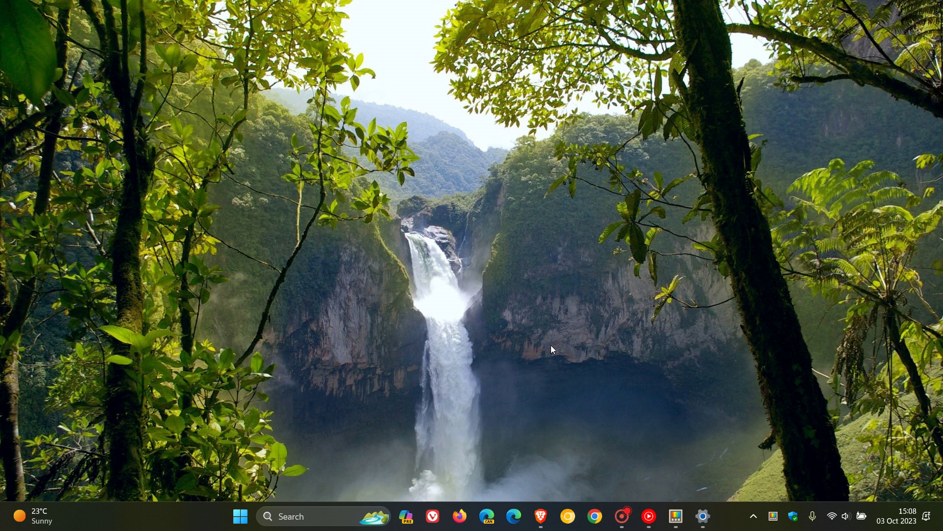
- Launch the FancyZones Editor with Win+Shift+` and minimize it, leaving the three-column Grid overlay
key("super+shift+grave")
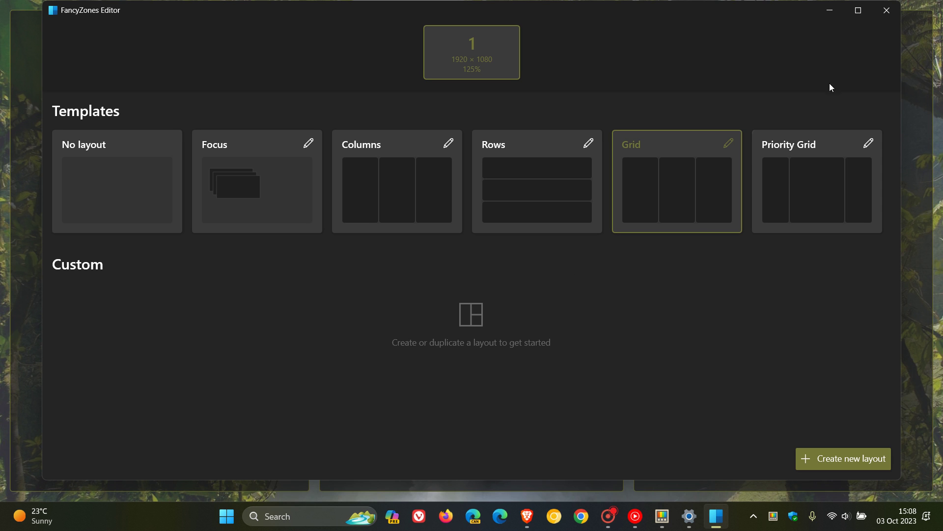
left_click(828, 10)
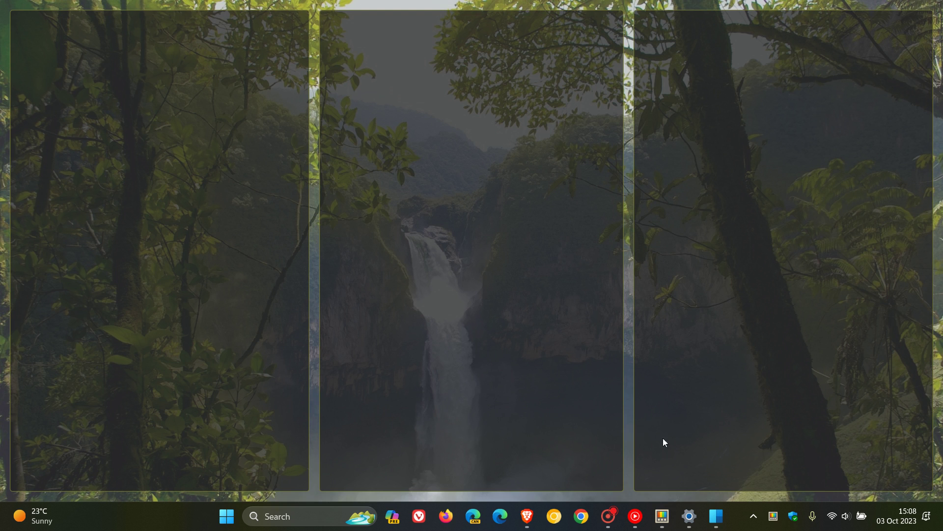
- Open and close the Copilot sidebar twice over the FancyZones three-column overlay
left_click(391, 516)
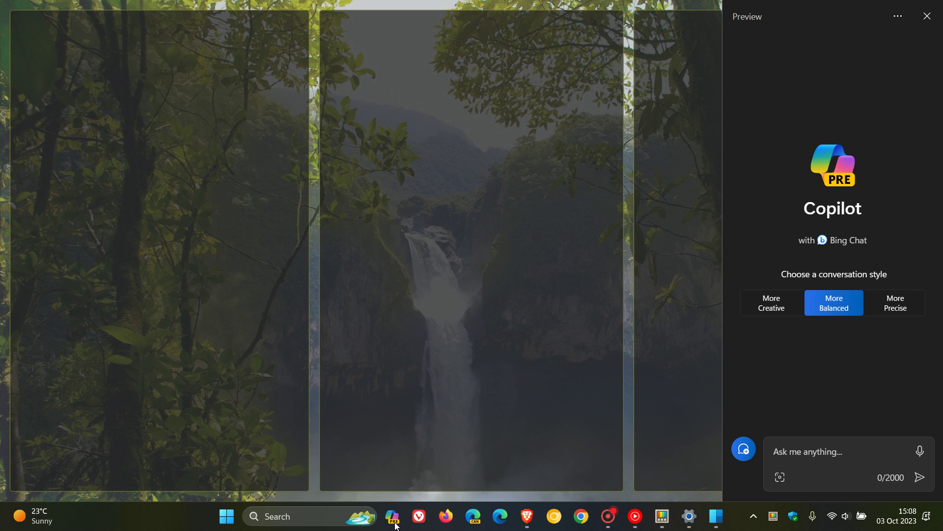
left_click(396, 525)
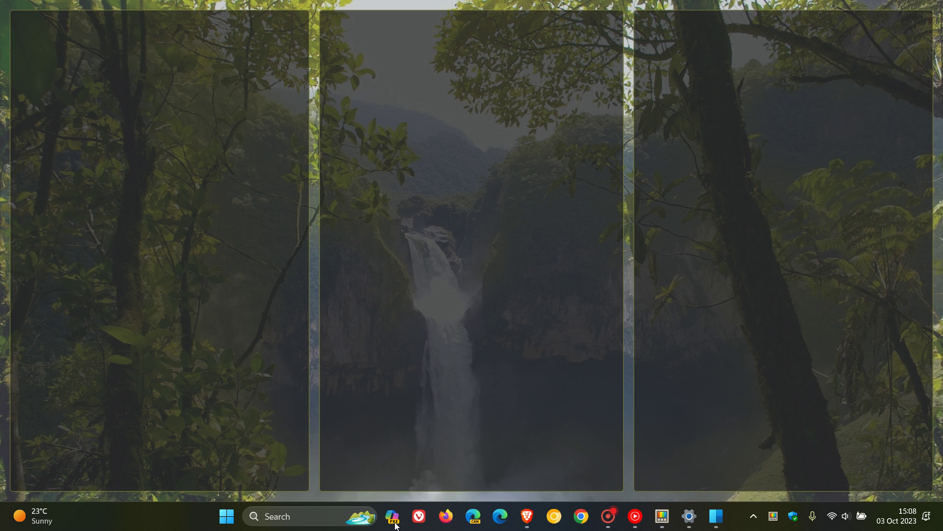
left_click(396, 525)
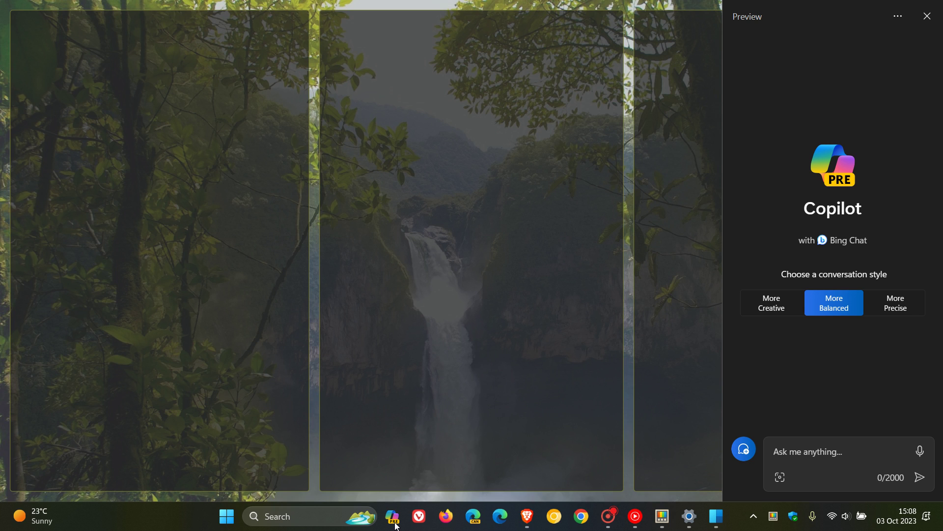
left_click(396, 525)
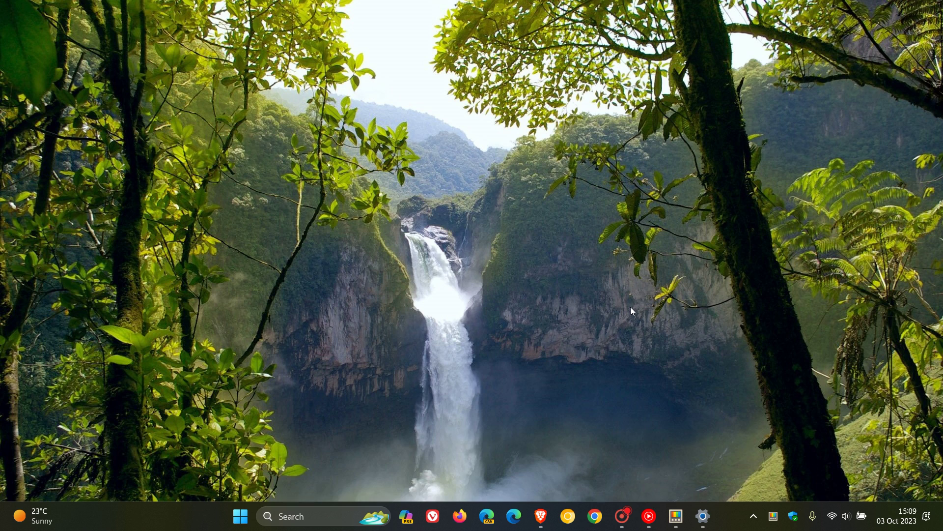
left_click(405, 516)
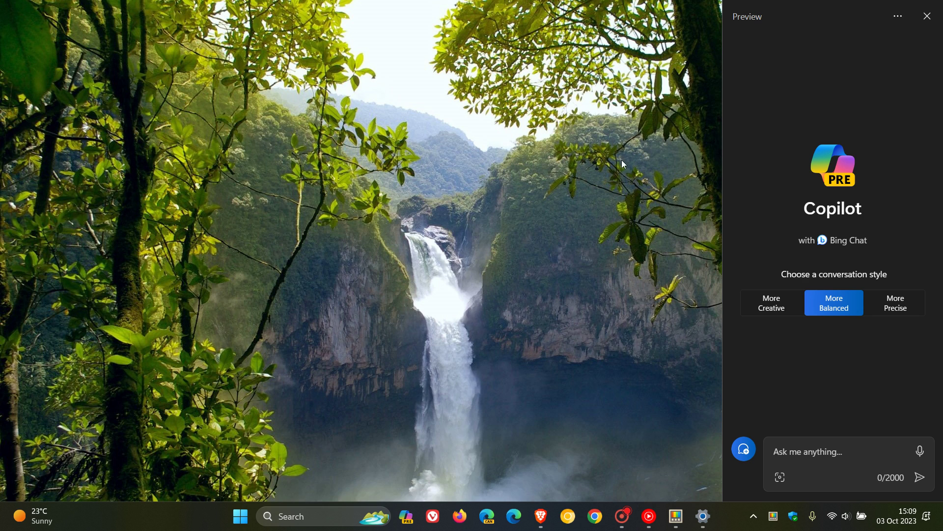
left_click(927, 20)
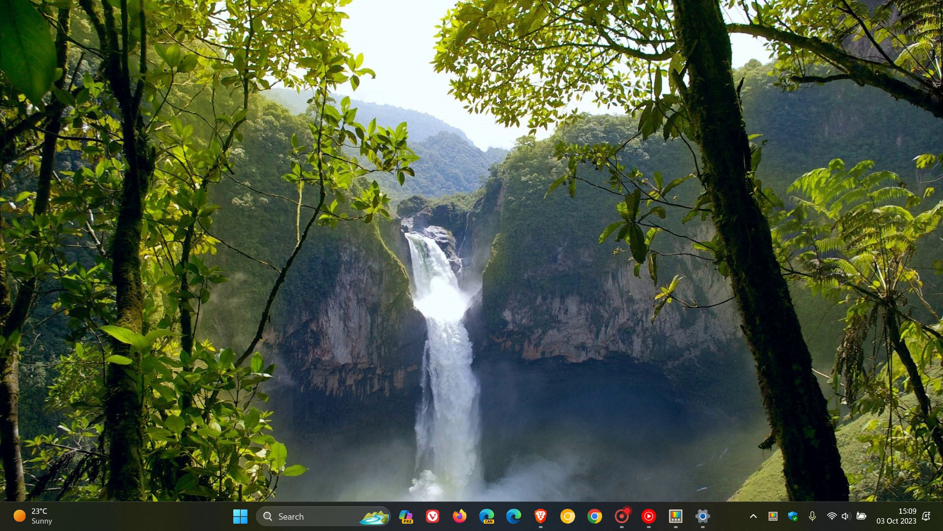